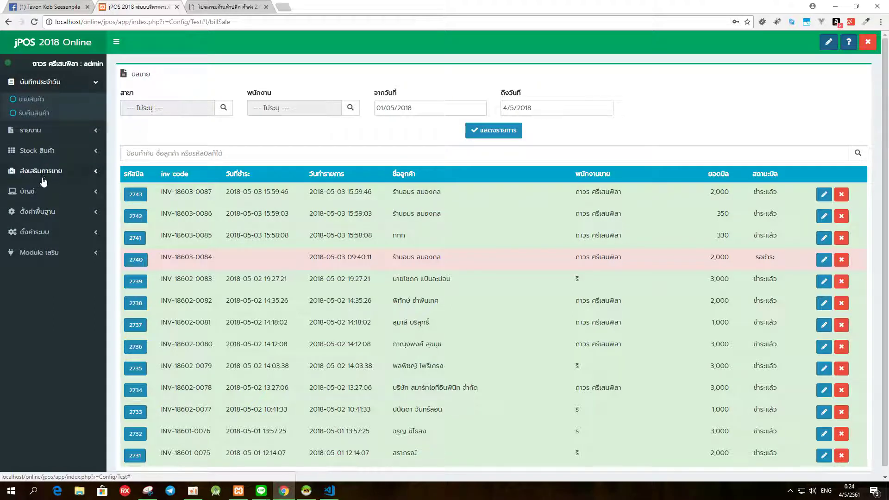
Open the product list under the basic settings and look through its items.
{"action": "left_click", "coordinate": [39, 212]}
{"action": "left_click", "coordinate": [31, 284]}
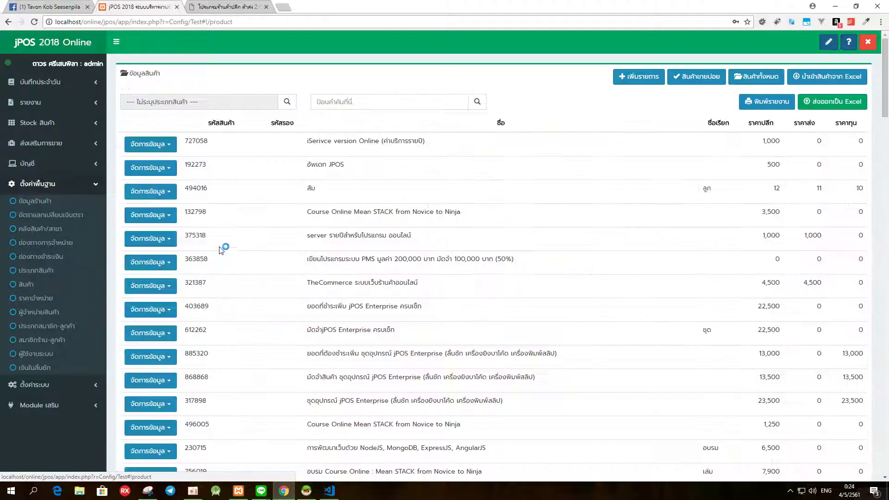
{"action": "scroll", "coordinate": [333, 189], "scroll_direction": "down", "scroll_amount": 20}
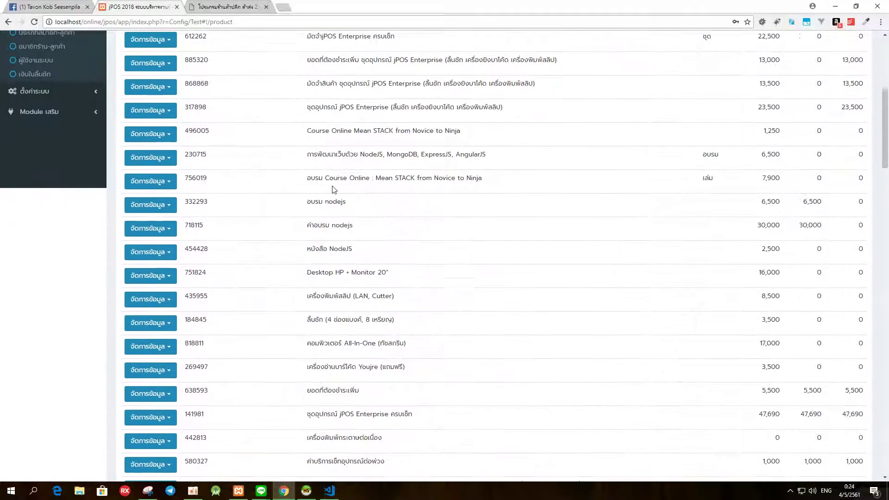
{"action": "scroll", "coordinate": [332, 191], "scroll_direction": "up", "scroll_amount": 20}
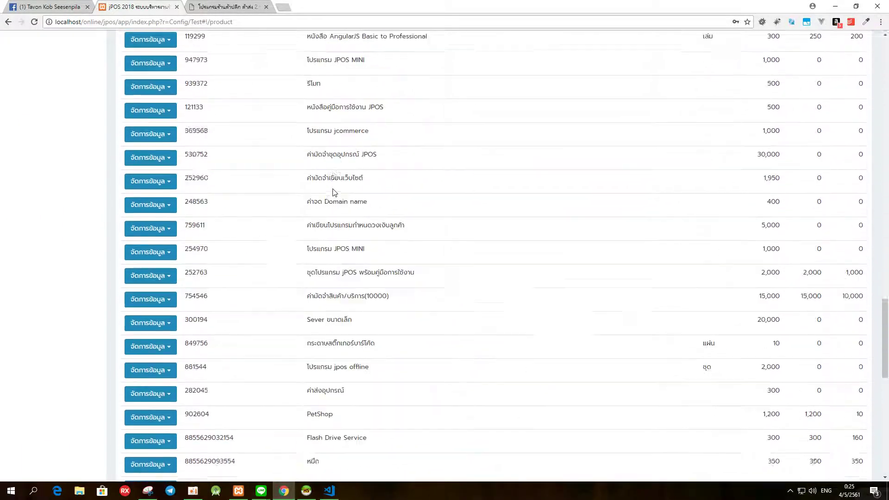
{"action": "scroll", "coordinate": [331, 187], "scroll_direction": "up", "scroll_amount": 3}
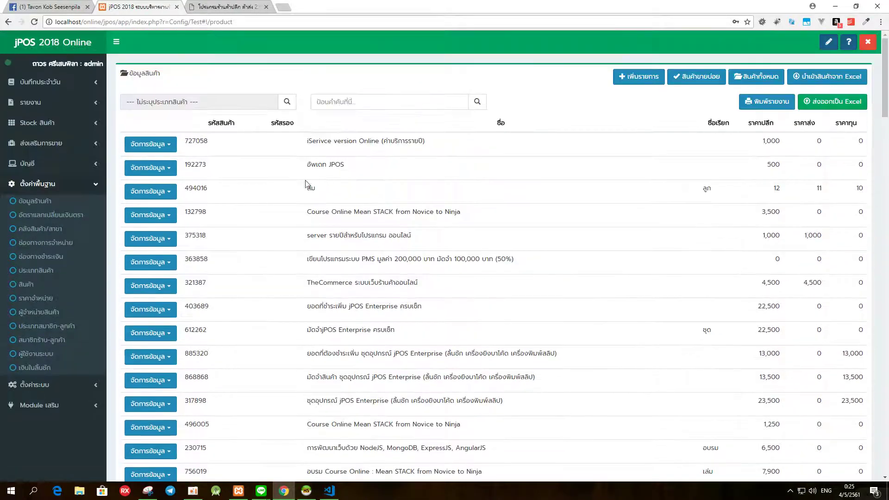
{"action": "left_click", "coordinate": [41, 82]}
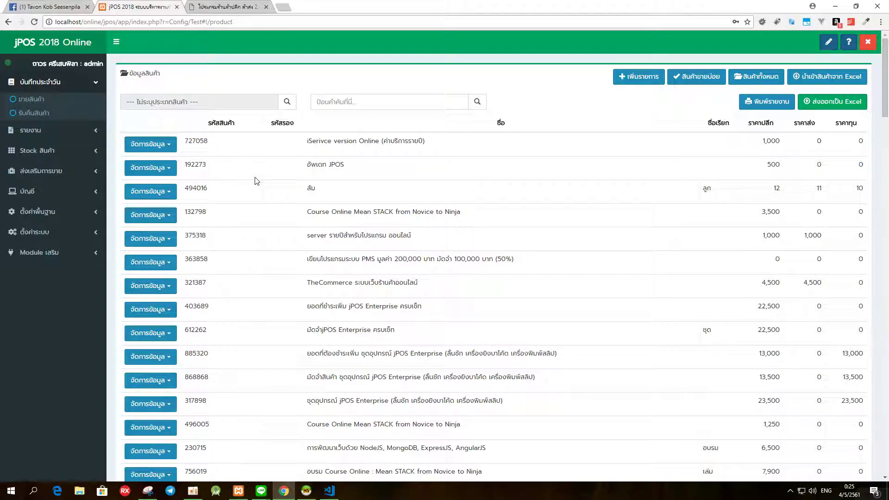
{"action": "scroll", "coordinate": [311, 257], "scroll_direction": "down", "scroll_amount": 4}
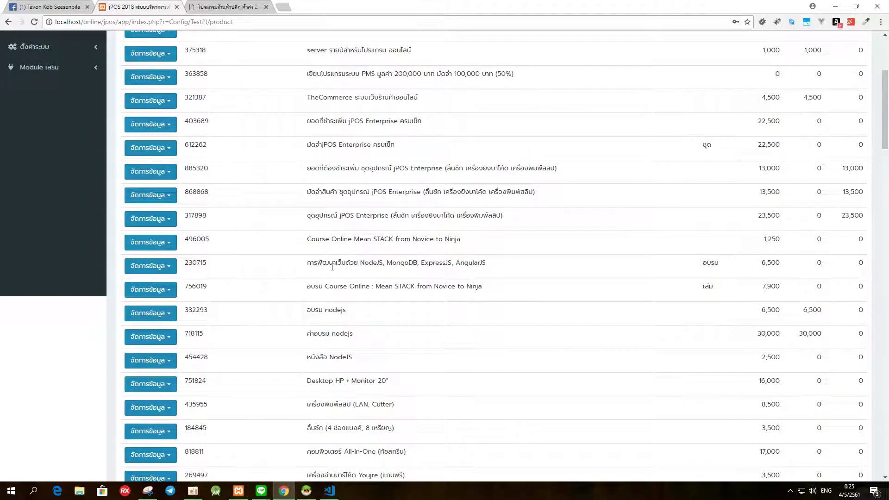
{"action": "scroll", "coordinate": [324, 327], "scroll_direction": "up", "scroll_amount": 4}
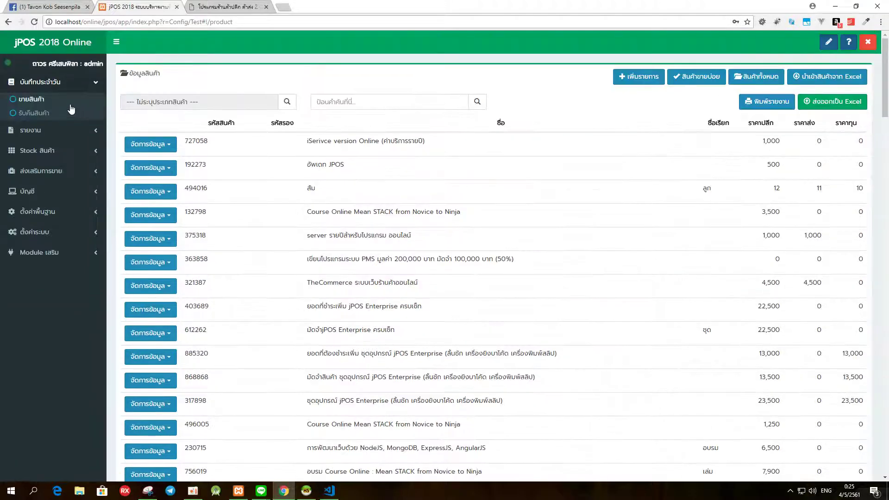
Open the product sales page, search for jpos and add product 1005, jPOS version Online (ค่าบริการรายปี), to the sale.
{"action": "left_click", "coordinate": [38, 99]}
{"action": "left_click", "coordinate": [299, 181]}
{"action": "type", "text": "j"}
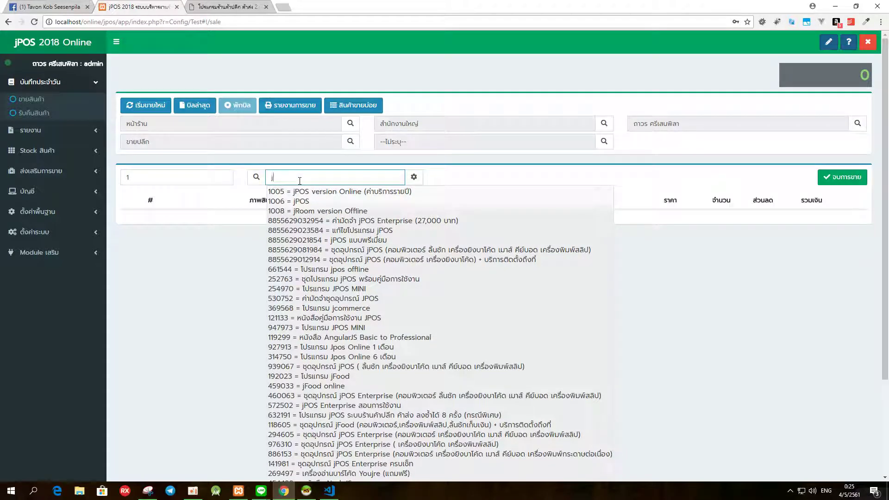
{"action": "type", "text": "pos"}
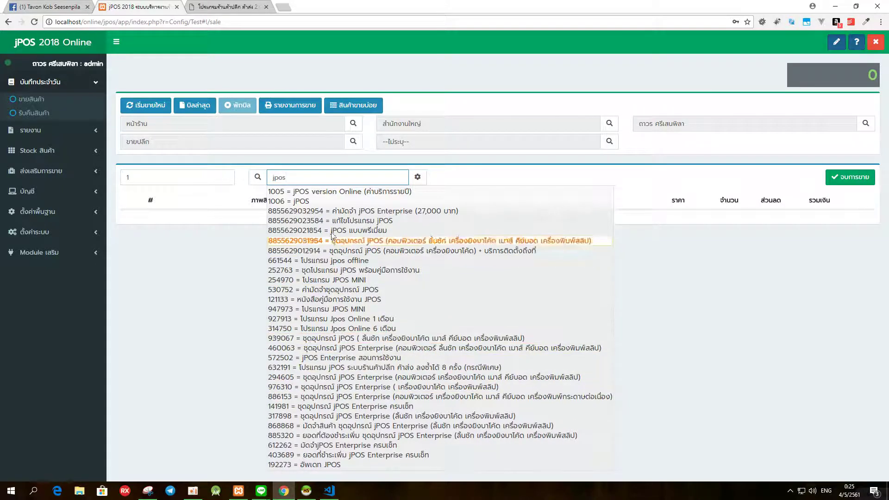
{"action": "left_click", "coordinate": [338, 192]}
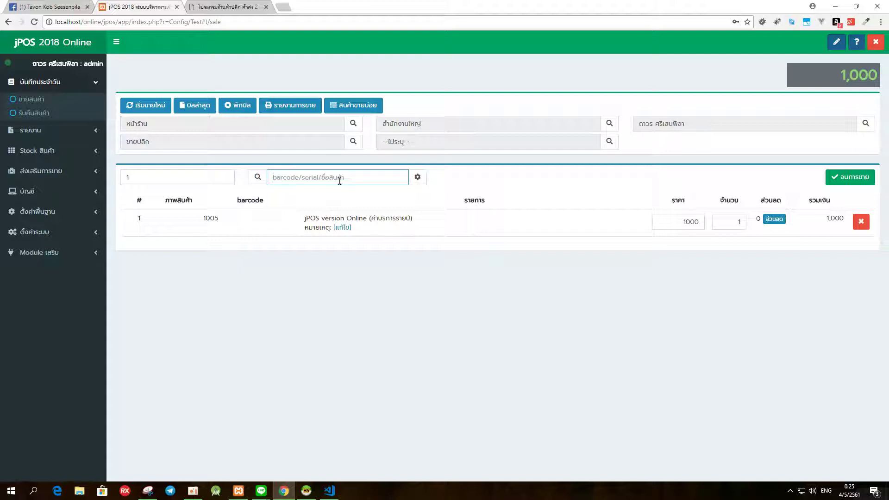
Try the product search suggestions with the letter o, and clear the entry.
{"action": "type", "text": "a"}
{"action": "key", "text": "BackSpace"}
{"action": "type", "text": "o"}
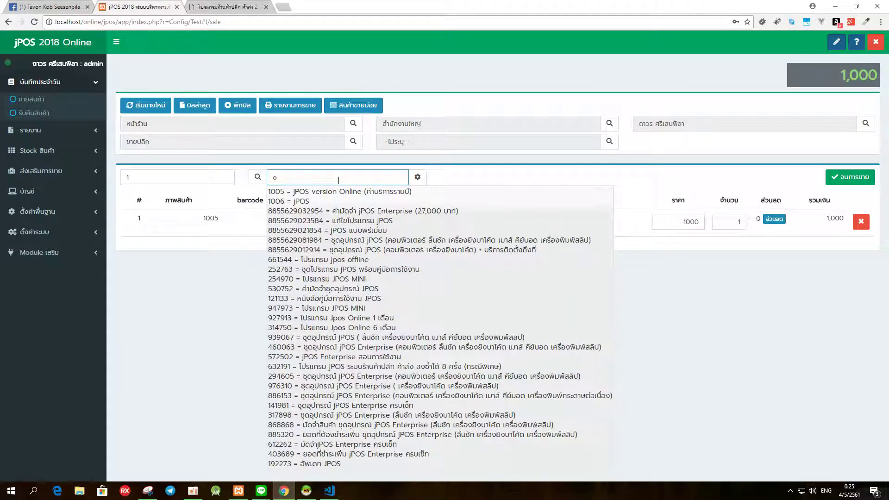
{"action": "key", "text": "ctrl+a"}
{"action": "key", "text": "BackSpace"}
{"action": "left_click", "coordinate": [588, 167]}
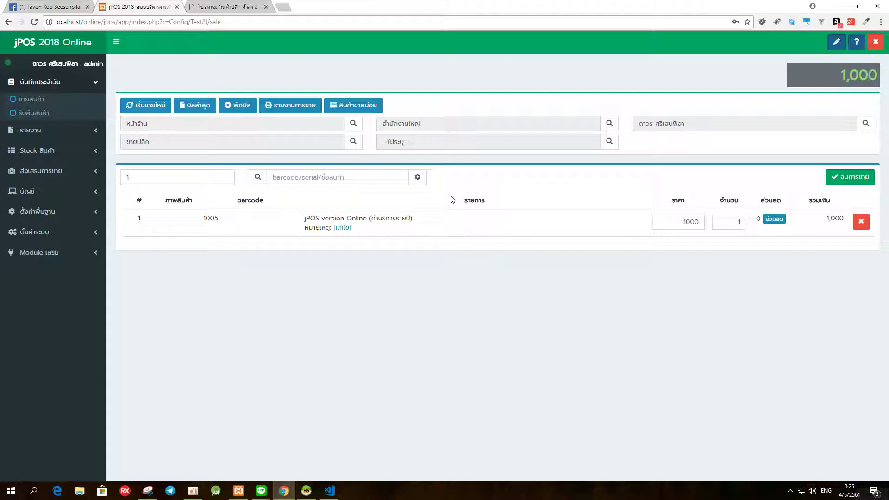
Turn off AutoComplete in the sales page settings and check the setting again.
{"action": "left_click", "coordinate": [418, 178]}
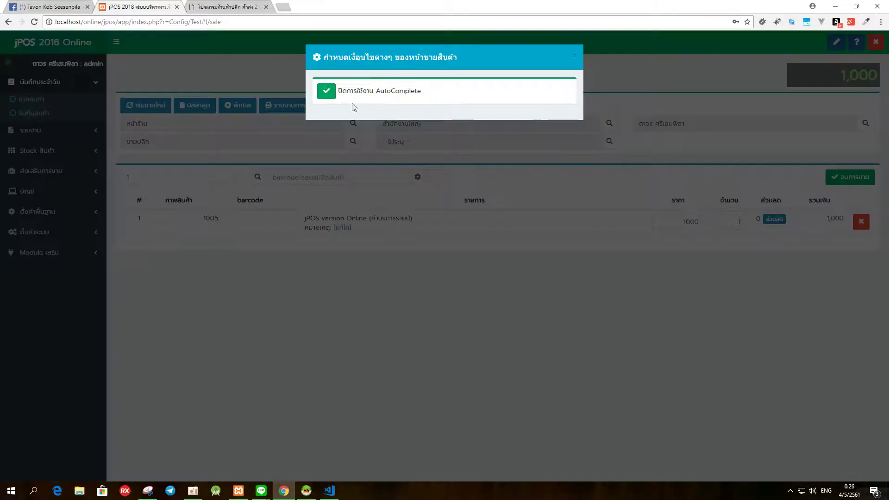
{"action": "left_click", "coordinate": [335, 94]}
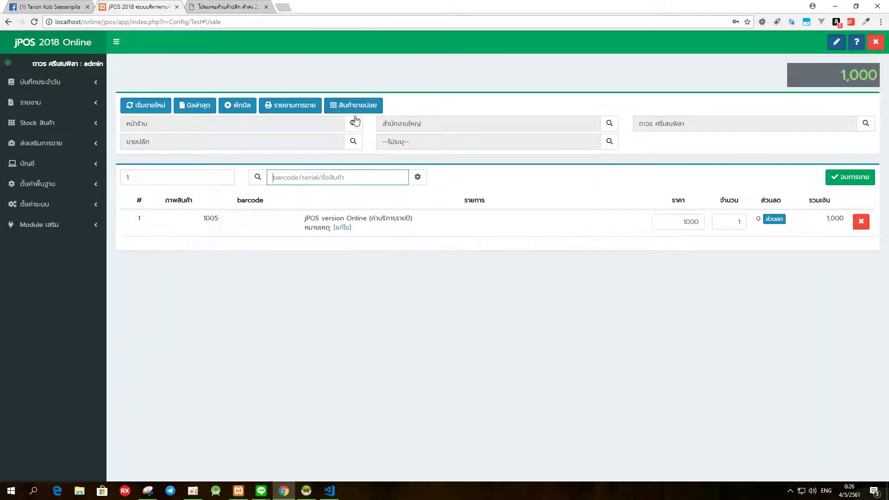
{"action": "left_click", "coordinate": [416, 177]}
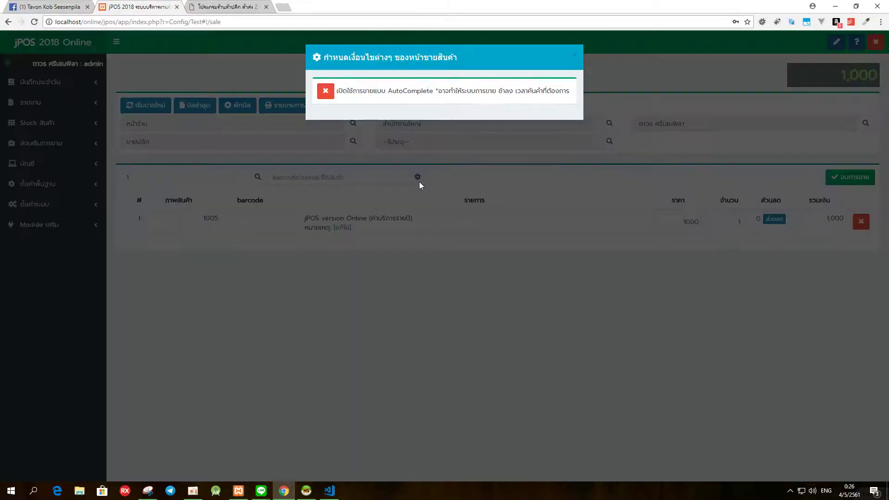
{"action": "left_click", "coordinate": [383, 135]}
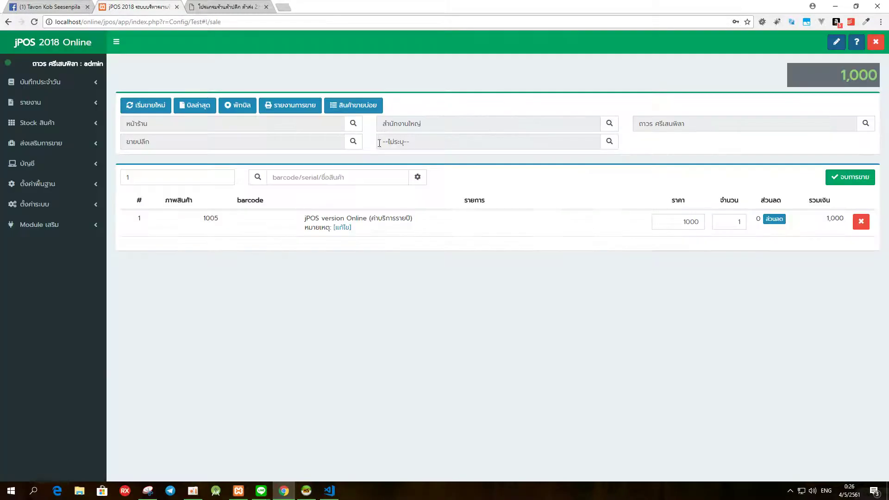
Try entering jpos in the product search field without AutoComplete, and clear the entry.
{"action": "left_click", "coordinate": [383, 178]}
{"action": "type", "text": "jpos"}
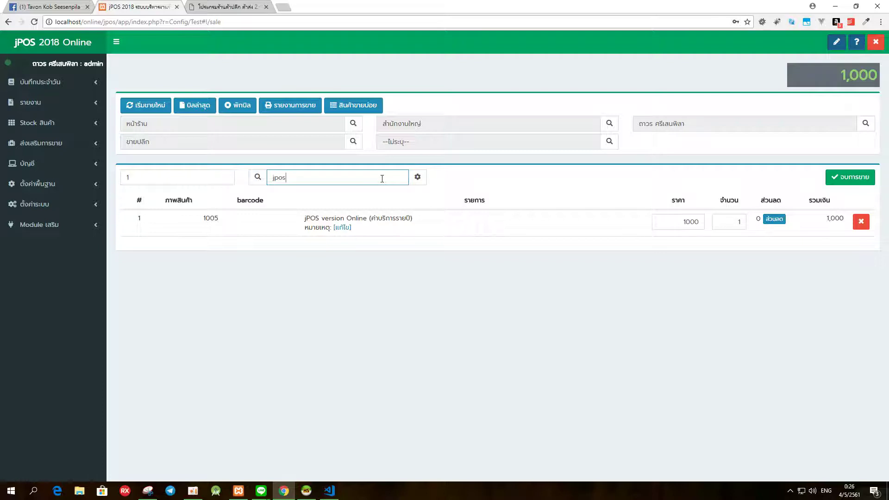
{"action": "double_click", "coordinate": [377, 179]}
{"action": "key", "text": "BackSpace"}
Look up jpos in the product list without a category filter and add product 1006, jPOS, to the sale.
{"action": "left_click", "coordinate": [256, 179]}
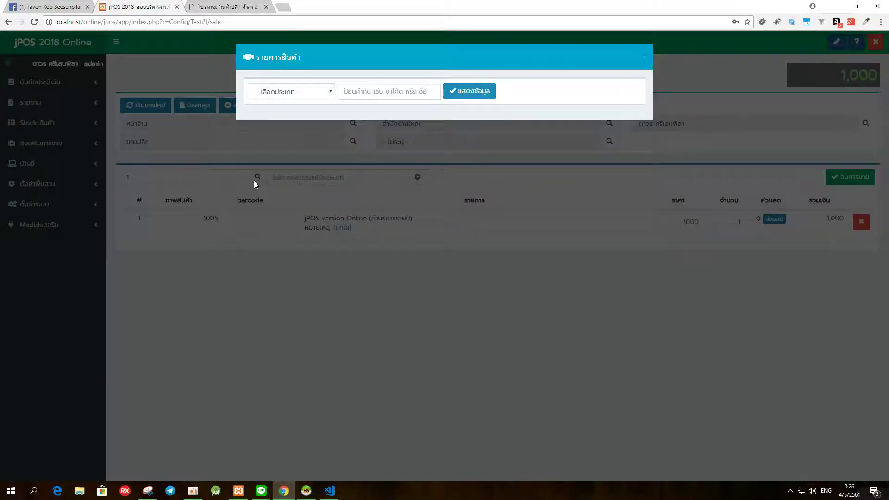
{"action": "left_click", "coordinate": [314, 91]}
{"action": "left_click", "coordinate": [306, 114]}
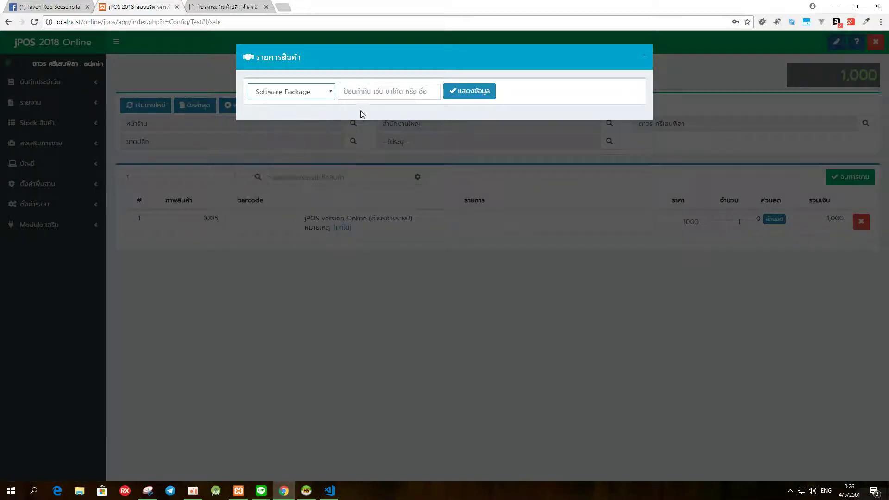
{"action": "left_click", "coordinate": [323, 92]}
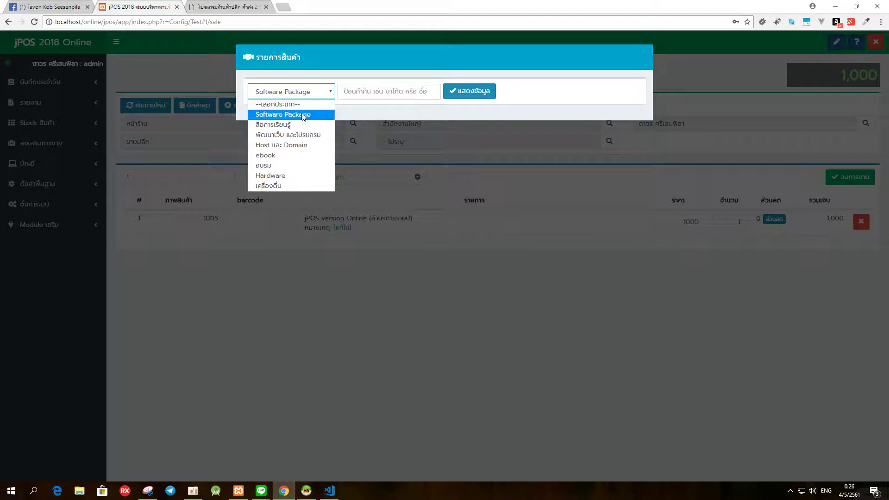
{"action": "left_click", "coordinate": [303, 104]}
{"action": "left_click", "coordinate": [356, 94]}
{"action": "type", "text": "jpos"}
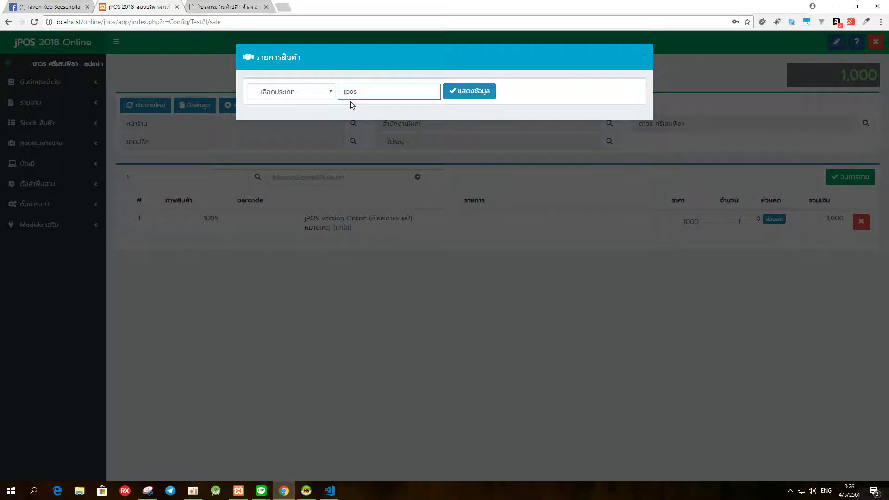
{"action": "left_click", "coordinate": [469, 91]}
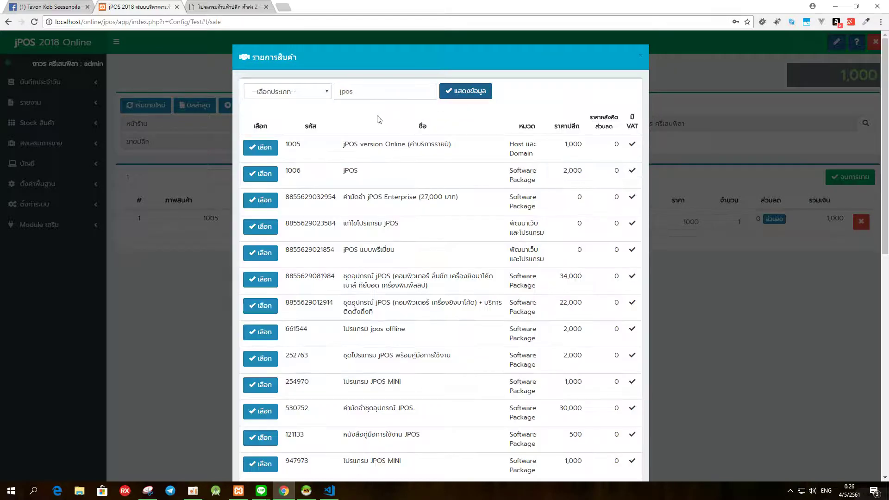
{"action": "left_click", "coordinate": [261, 173]}
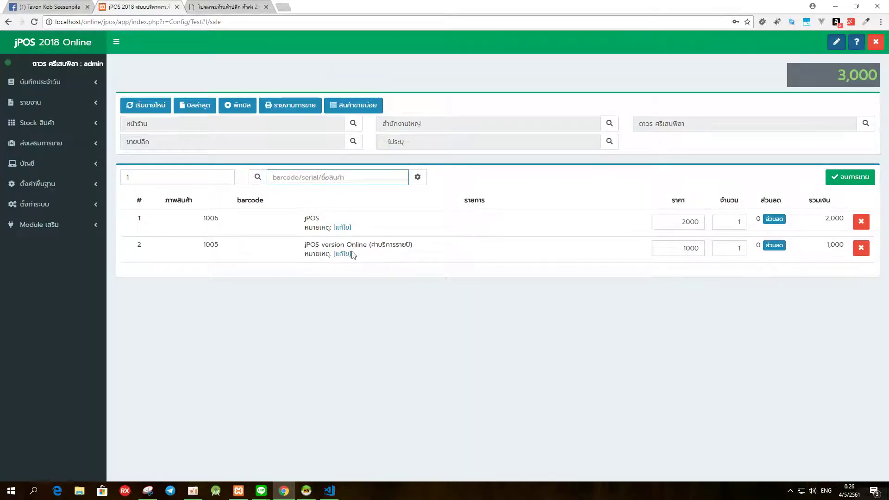
Remove both the jPOS version Online and jPOS items from the sale.
{"action": "left_click", "coordinate": [861, 248]}
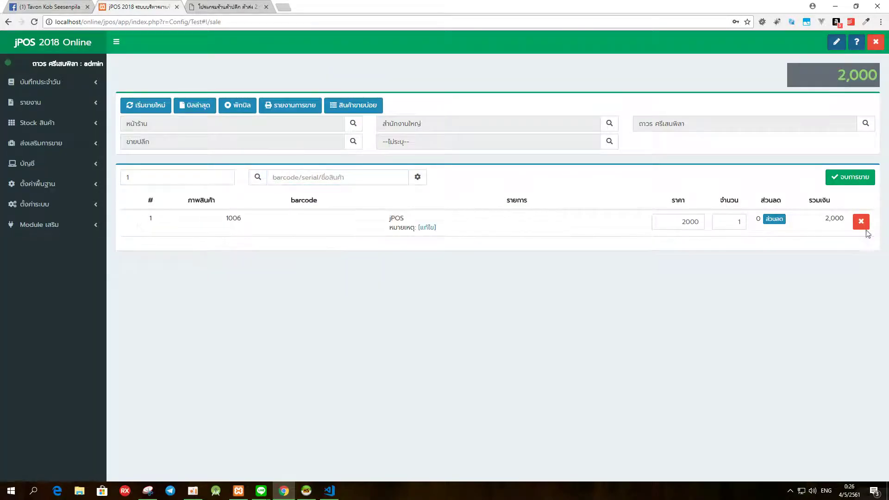
{"action": "left_click", "coordinate": [862, 226]}
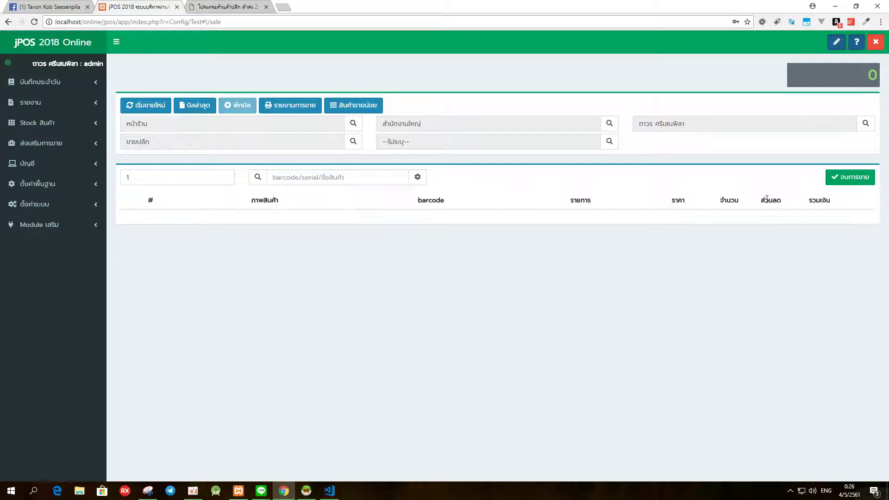
Turn on AutoComplete in the sales page settings and try submitting jpo in the product search field.
{"action": "left_click", "coordinate": [419, 178]}
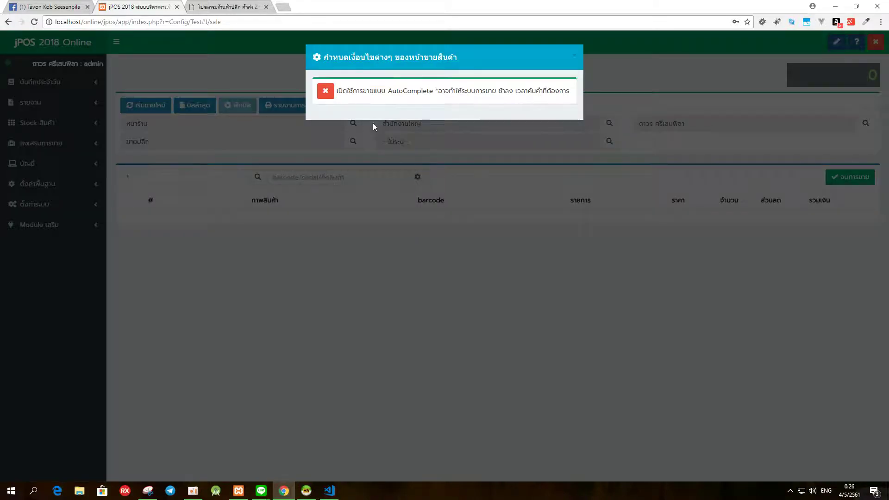
{"action": "left_click", "coordinate": [352, 95]}
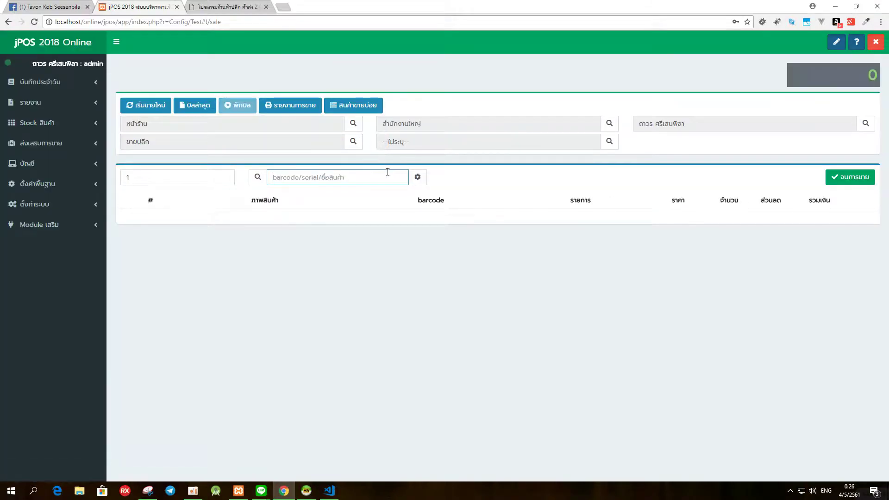
{"action": "type", "text": "jpo"}
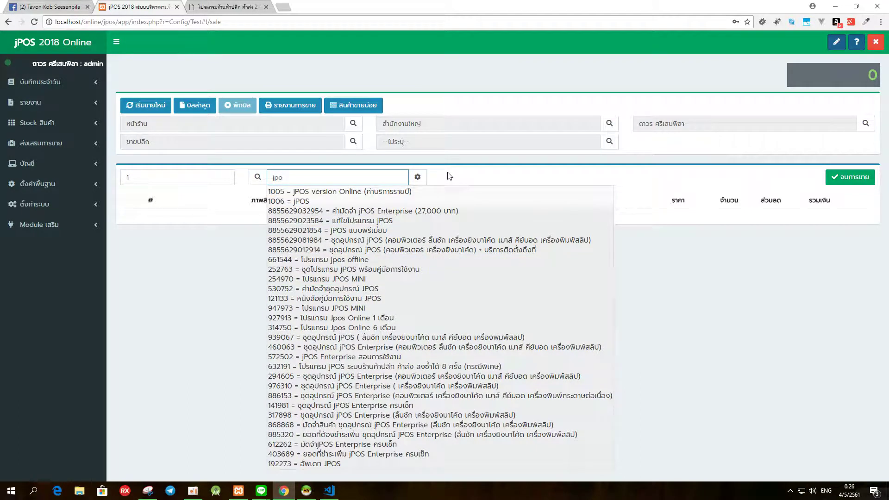
{"action": "key", "text": "Return"}
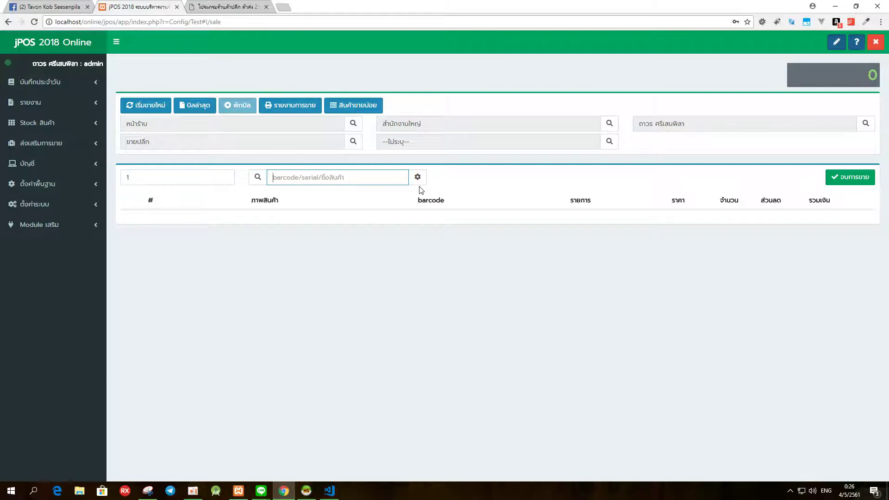
Set the sale quantity to 5 and add the product with code 1006.
{"action": "left_click", "coordinate": [155, 177]}
{"action": "type", "text": "5"}
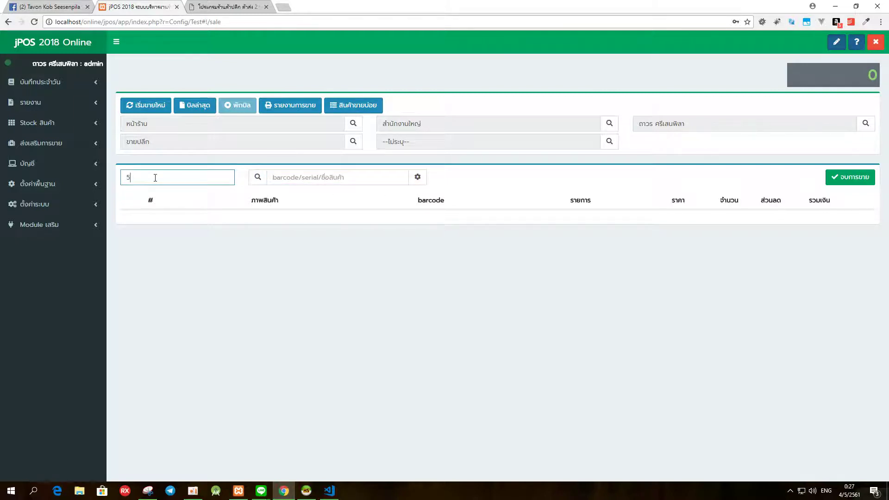
{"action": "key", "text": "Return"}
{"action": "type", "text": "1006"}
{"action": "key", "text": "Return"}
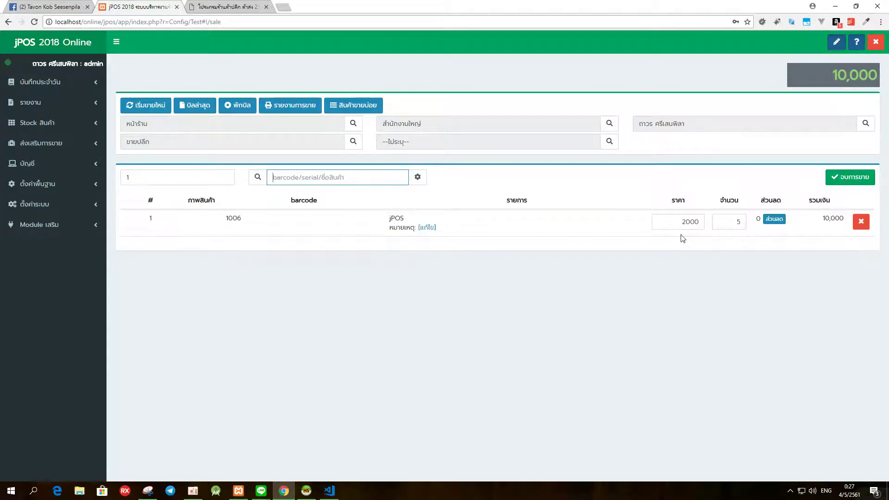
Apply a discount of 100 baht to the jPOS item and save it.
{"action": "left_click", "coordinate": [736, 222]}
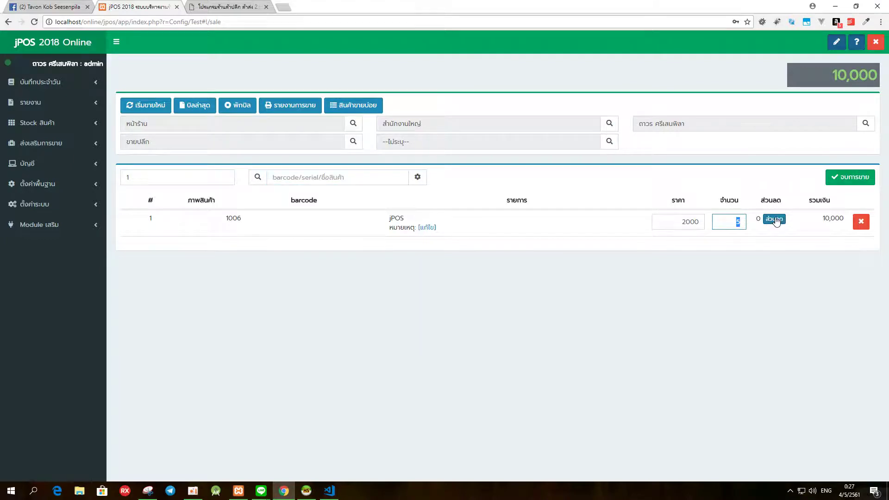
{"action": "left_click", "coordinate": [744, 206]}
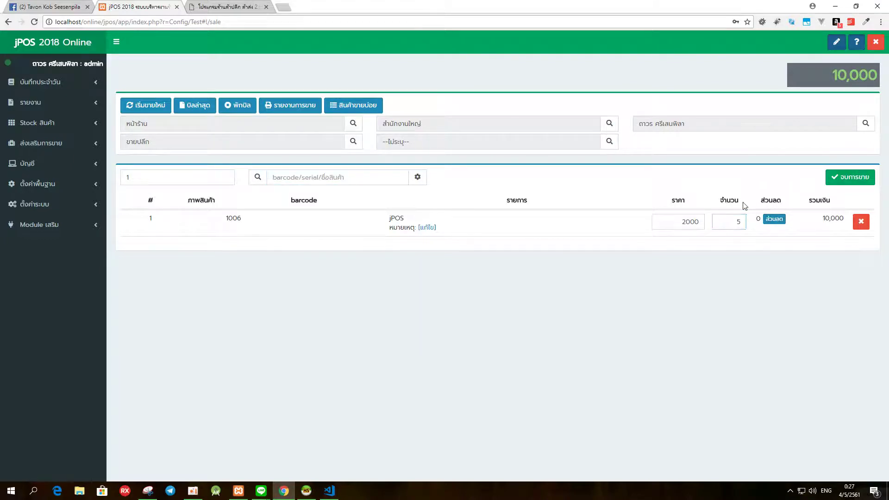
{"action": "left_click", "coordinate": [778, 221]}
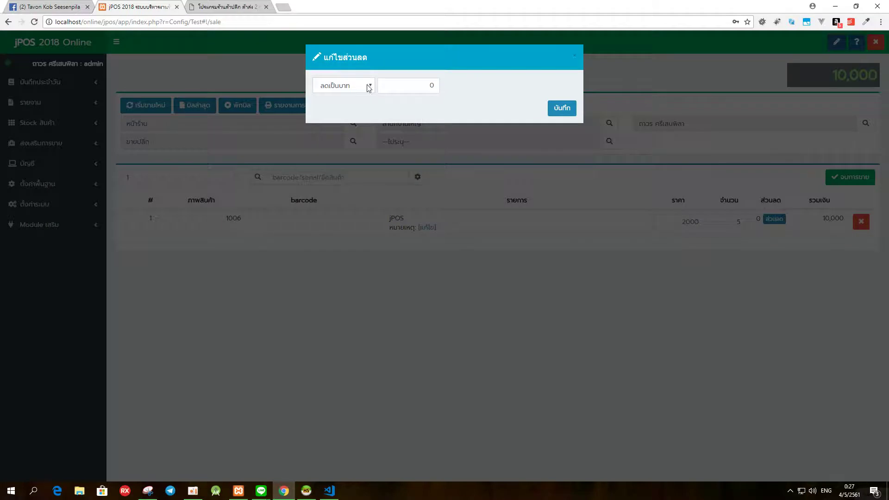
{"action": "left_click", "coordinate": [392, 85]}
{"action": "type", "text": "100"}
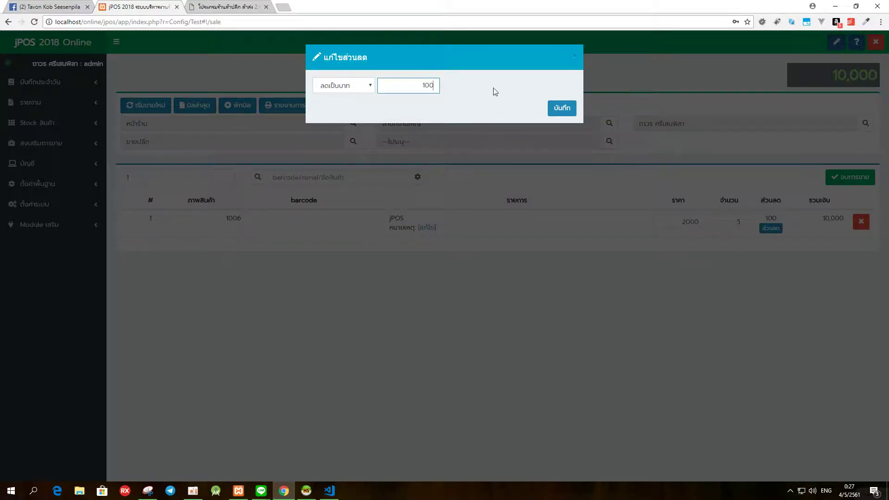
{"action": "left_click", "coordinate": [561, 108]}
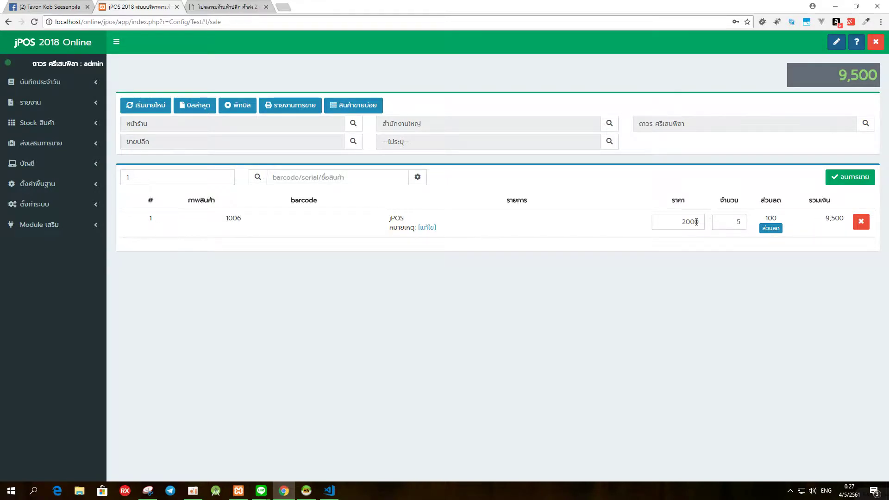
Complete the sale with payment of the exact amount and generate its invoice.
{"action": "left_click", "coordinate": [850, 177]}
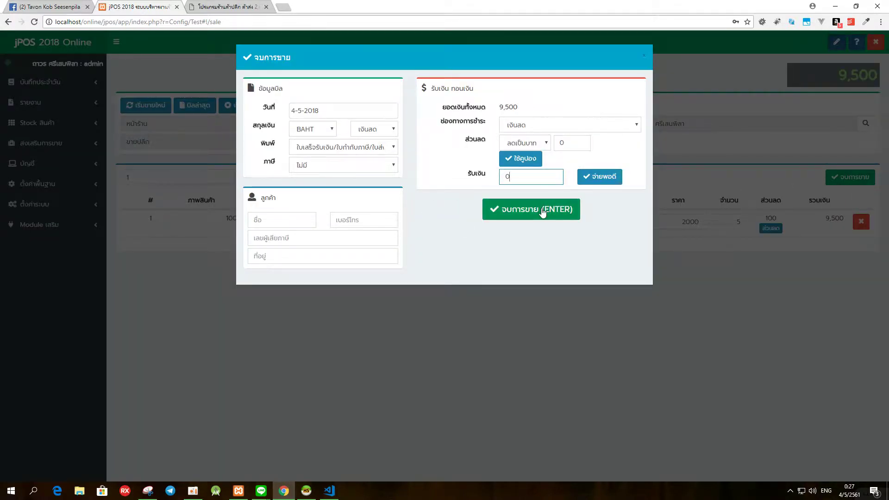
{"action": "left_click", "coordinate": [596, 176]}
{"action": "left_click", "coordinate": [531, 224]}
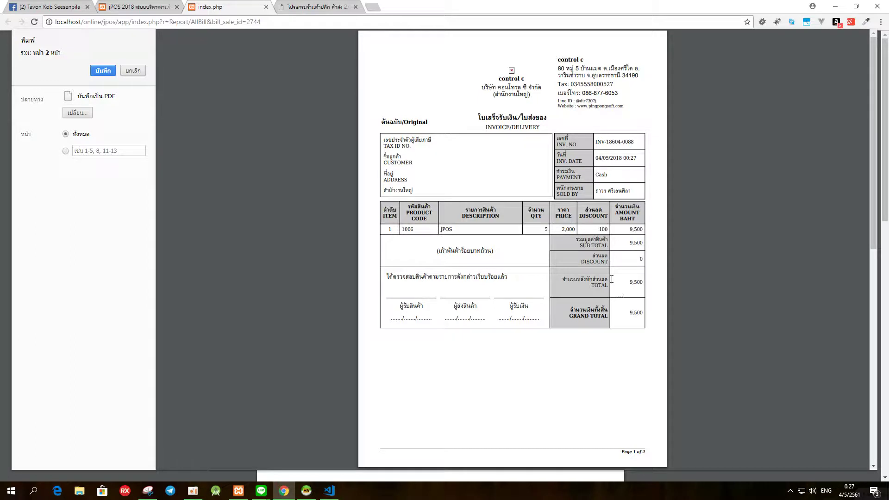
Examine the discount row on the invoice, cancel printing and close the invoice.
{"action": "left_click_drag", "start_coordinate": [585, 260], "coordinate": [634, 259]}
{"action": "left_click", "coordinate": [600, 255]}
{"action": "left_click", "coordinate": [136, 72]}
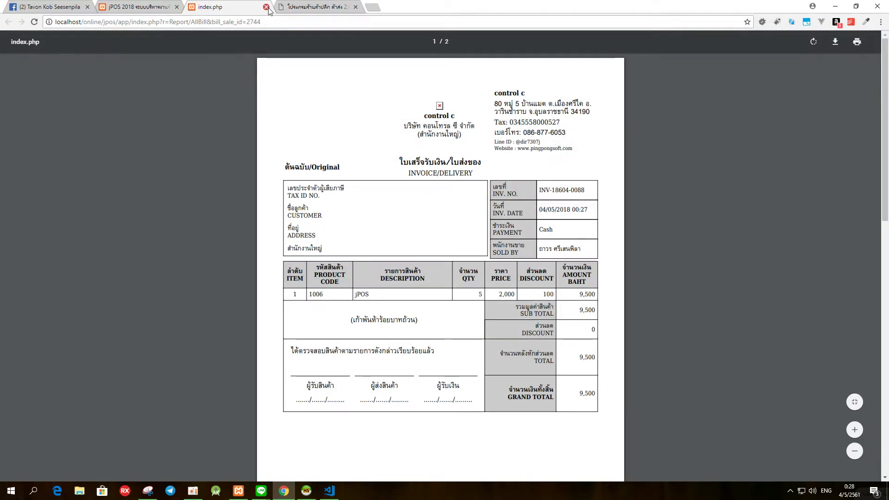
{"action": "key", "text": "ctrl+w"}
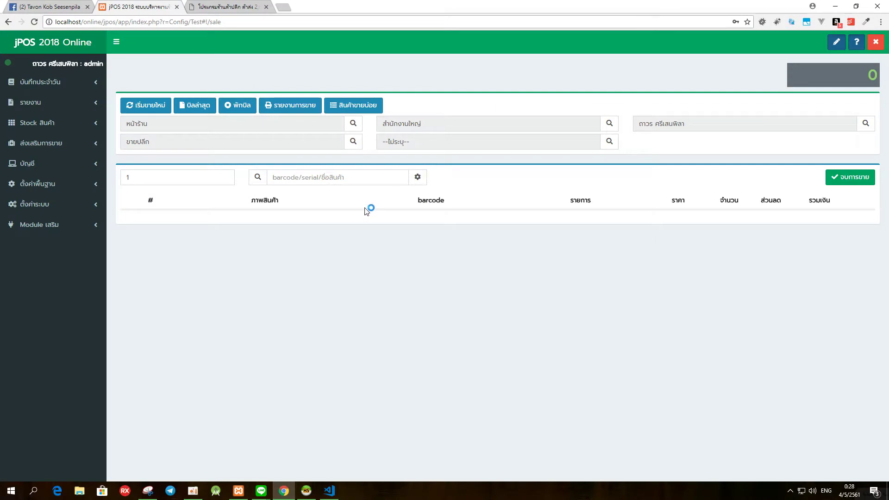